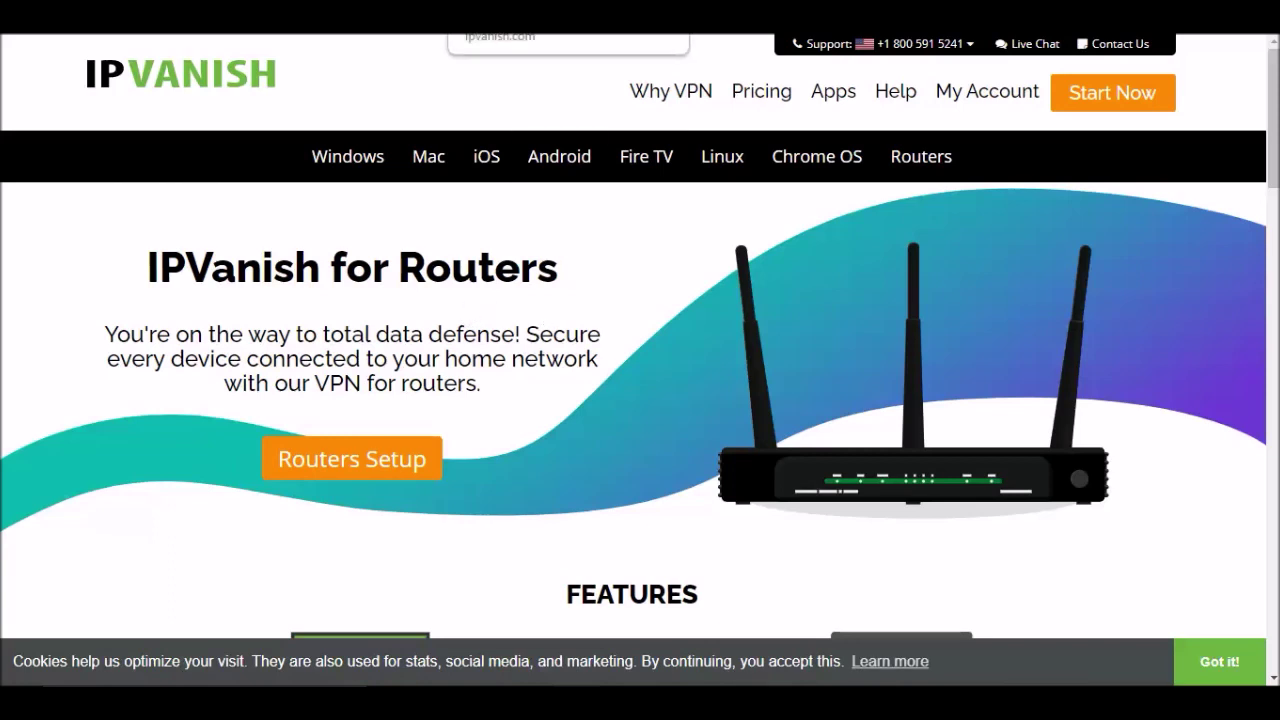
Step: Load the IPVanish /software/configs file index in the browser
{"action": "key", "text": "Return"}
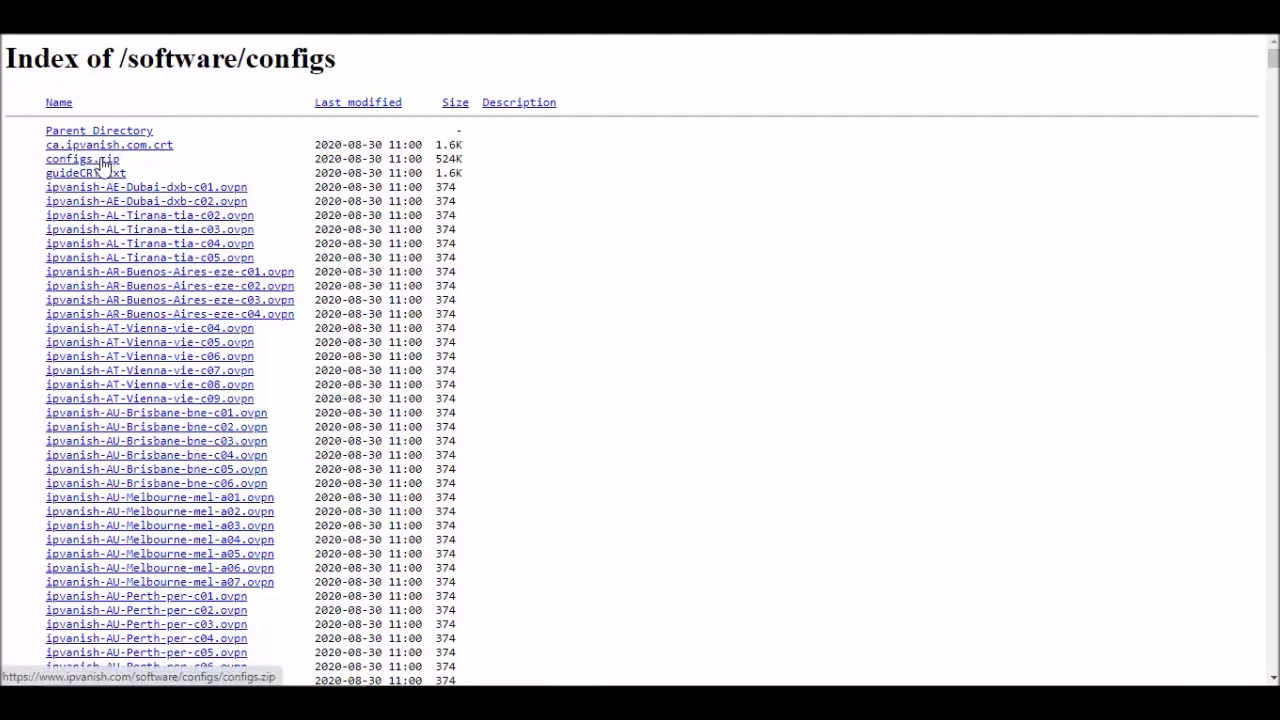
Step: Look over the configs.zip and .ovpn server files in the /software/configs listing
{"action": "mouse_move", "coordinate": [726, 652]}
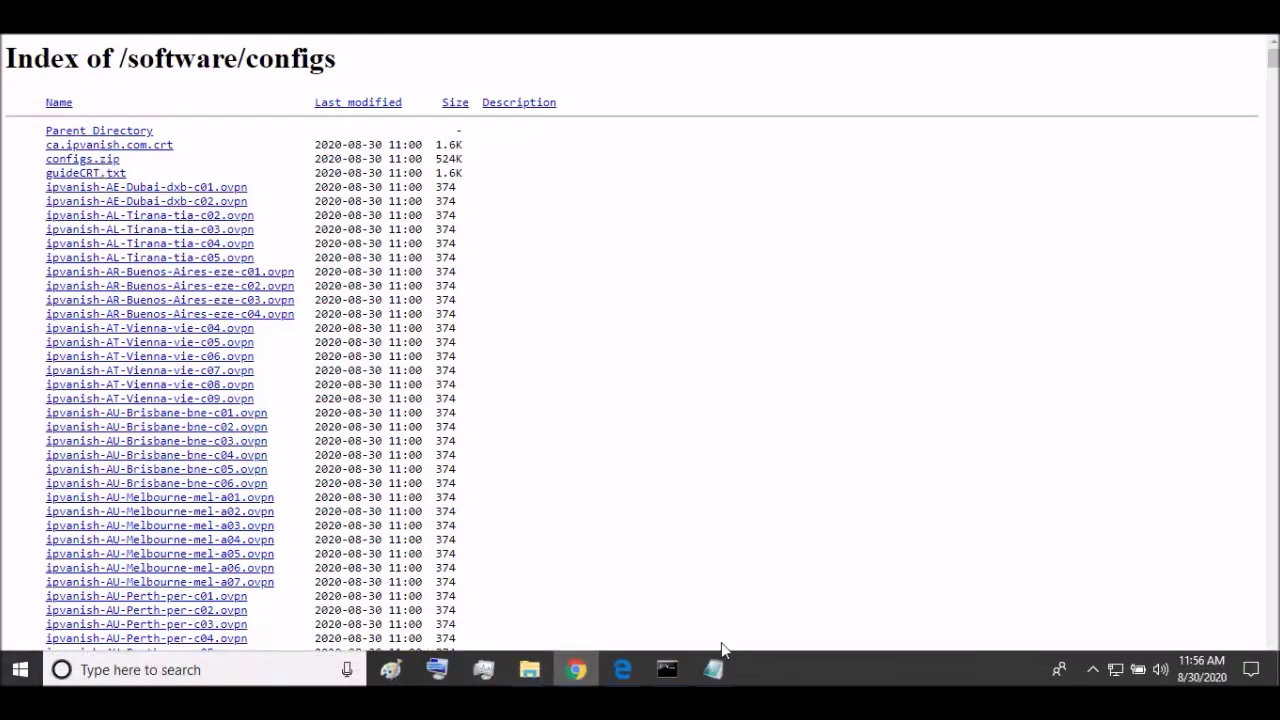
{"action": "mouse_move", "coordinate": [549, 667]}
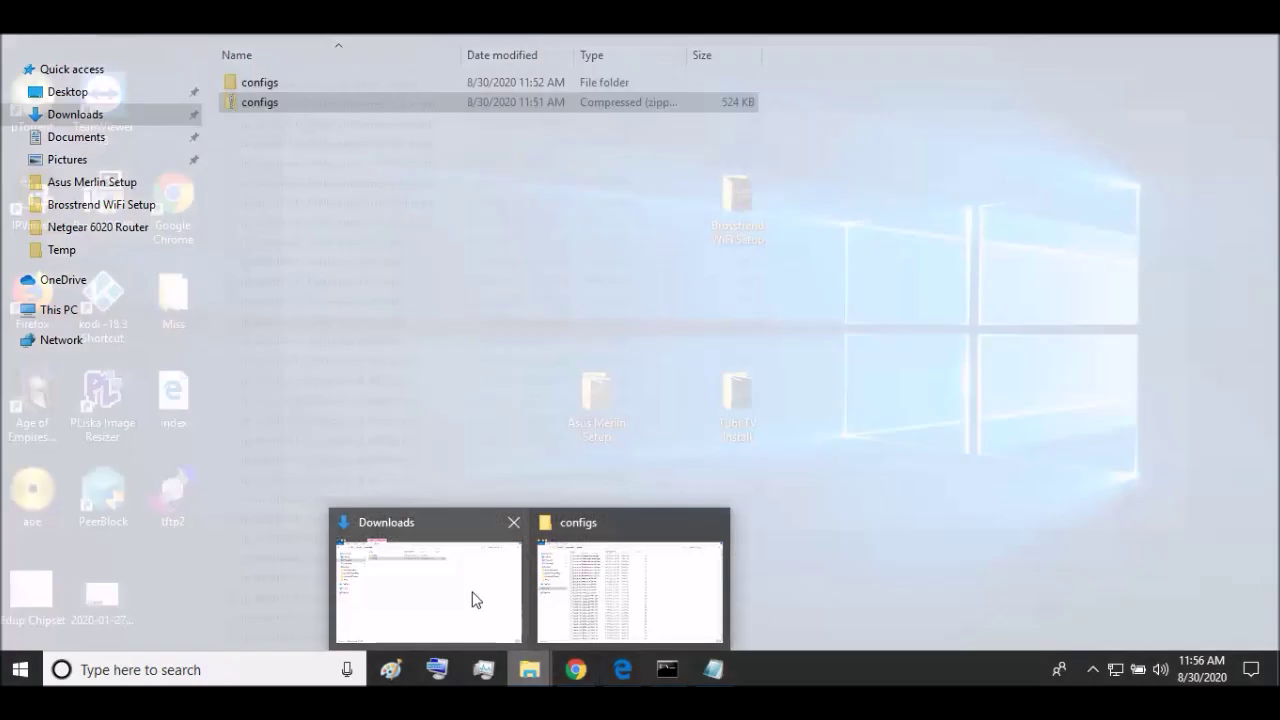
Step: Bring the Downloads window forward and inspect the configs zip file's context menu
{"action": "left_click", "coordinate": [474, 597]}
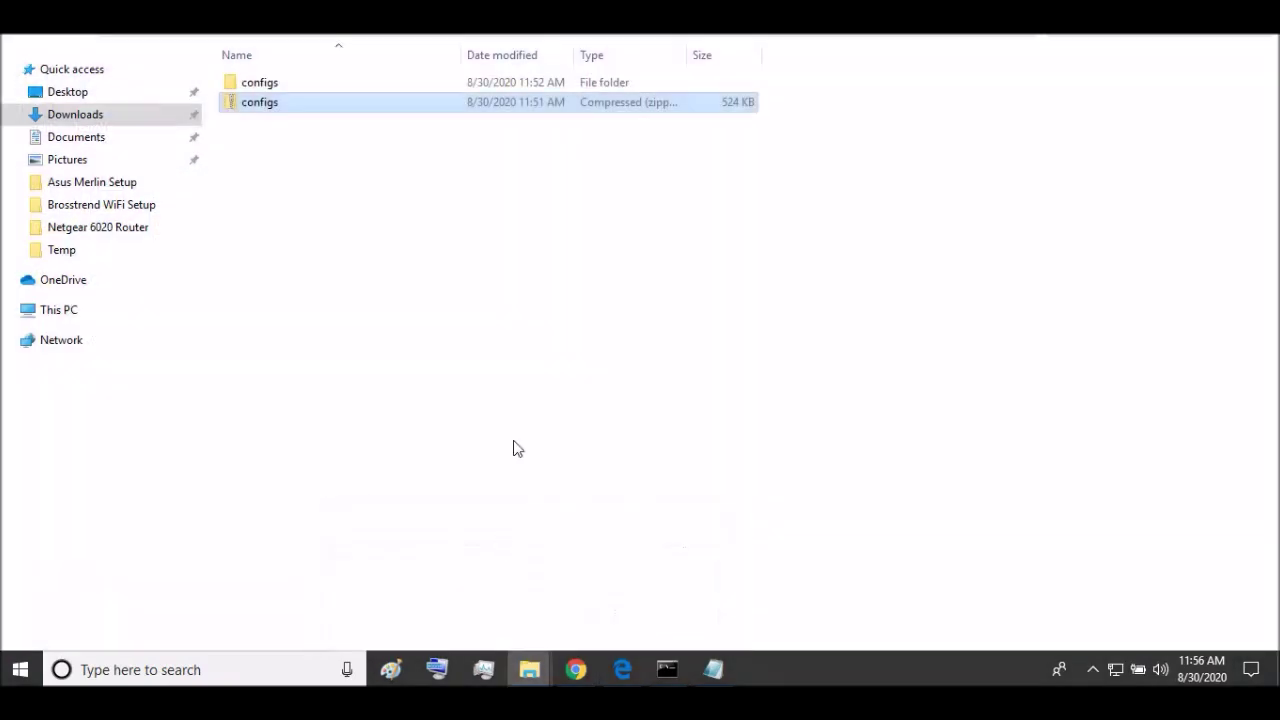
{"action": "left_click", "coordinate": [314, 163]}
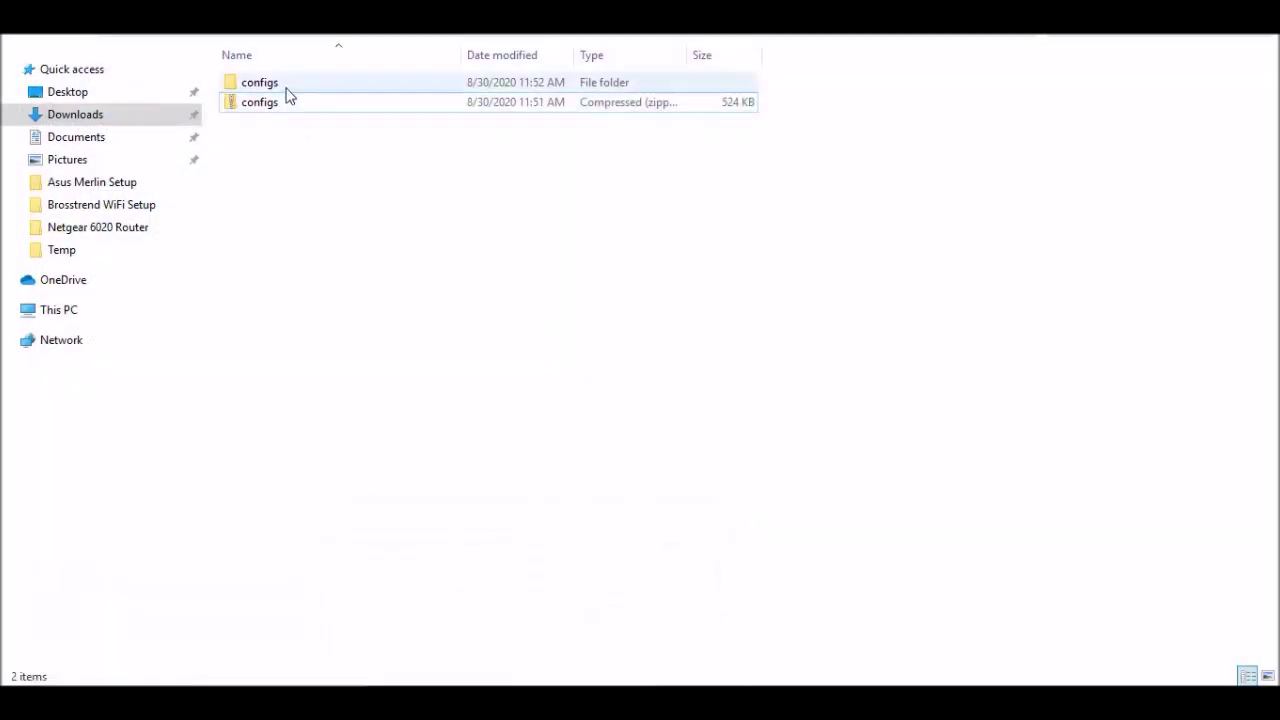
{"action": "mouse_move", "coordinate": [287, 86]}
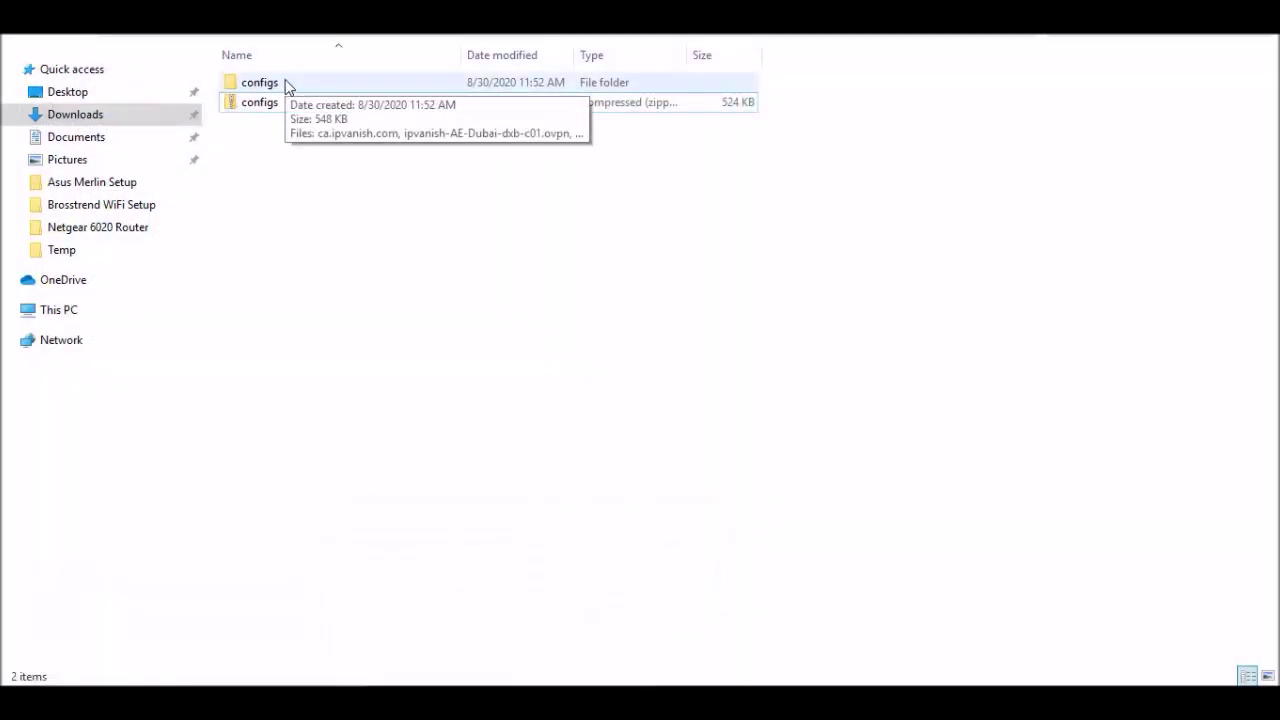
{"action": "right_click", "coordinate": [287, 86]}
{"action": "left_click", "coordinate": [259, 106]}
{"action": "right_click", "coordinate": [258, 108]}
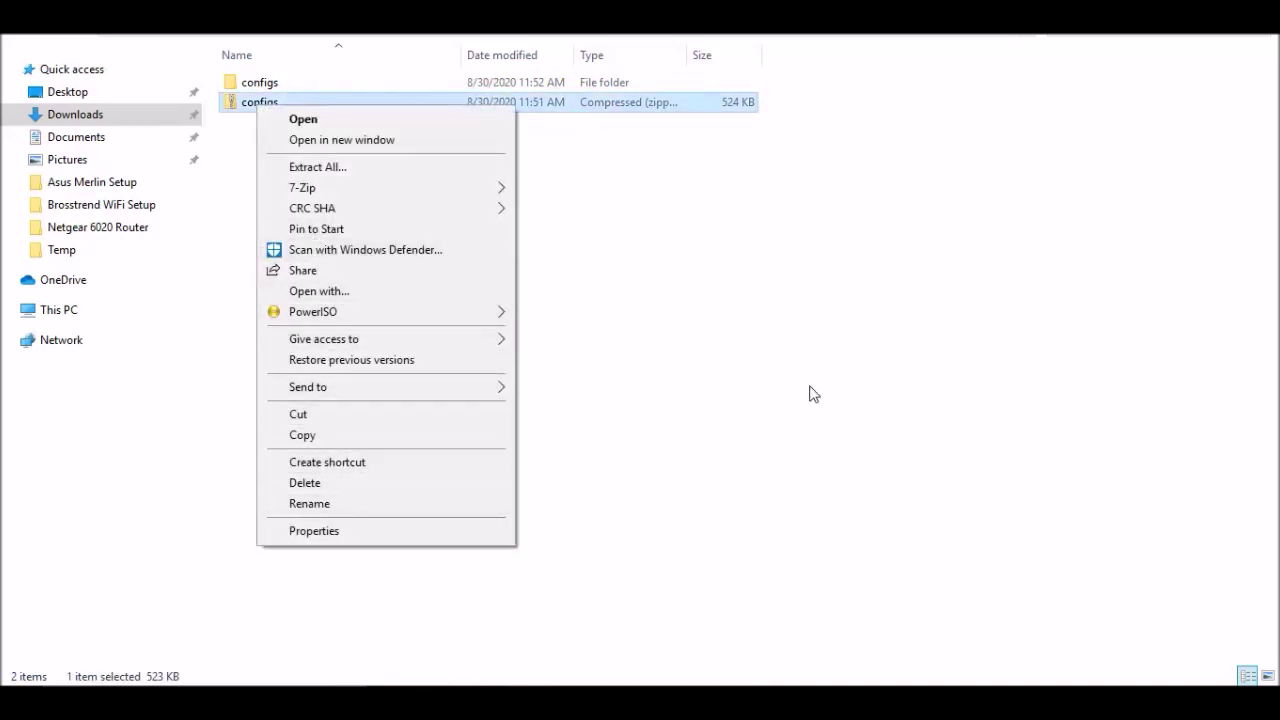
{"action": "left_click", "coordinate": [700, 333]}
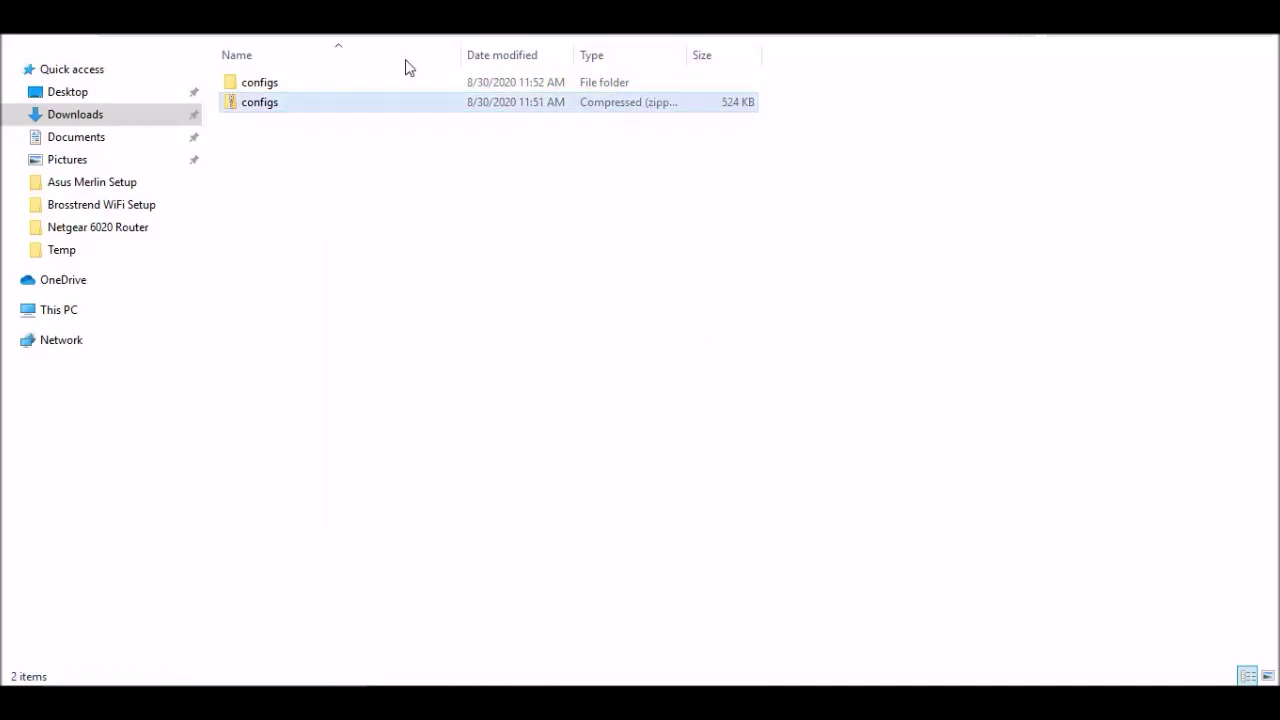
Step: Open the extracted configs folder and browse its 1,498 IPVanish .ovpn files
{"action": "double_click", "coordinate": [284, 84]}
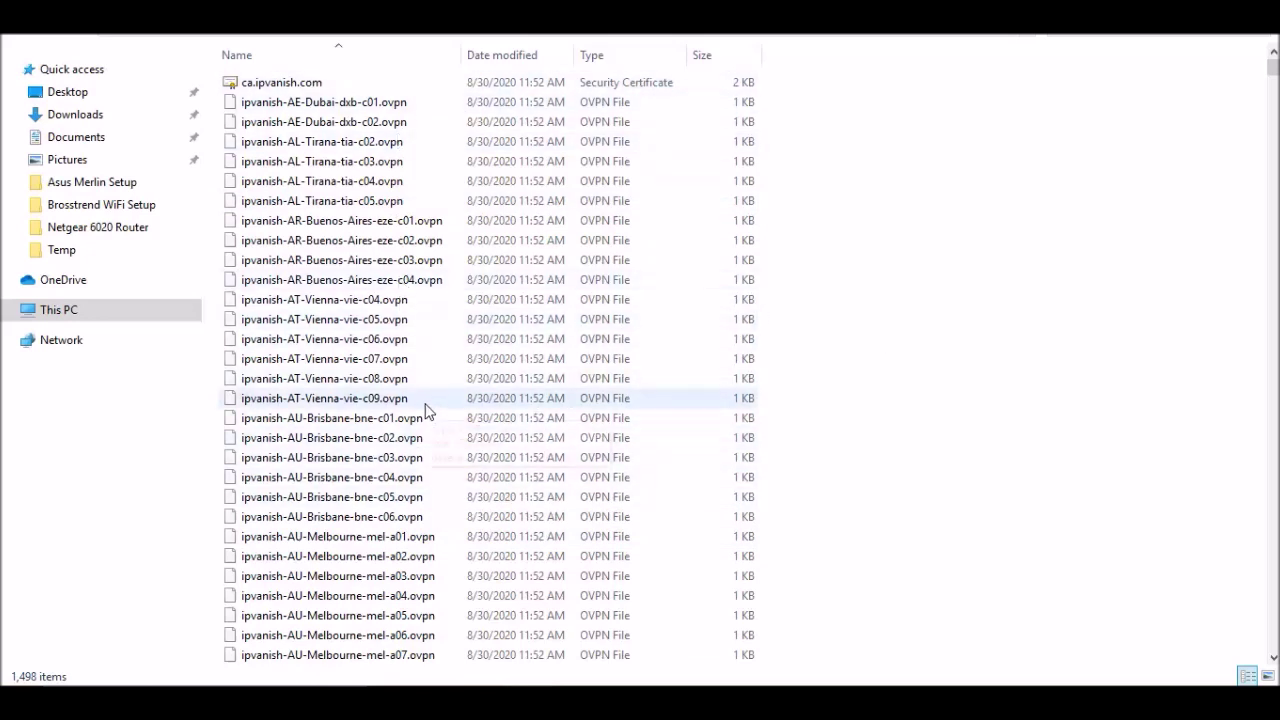
{"action": "scroll", "coordinate": [425, 410], "scroll_direction": "down", "scroll_amount": 10}
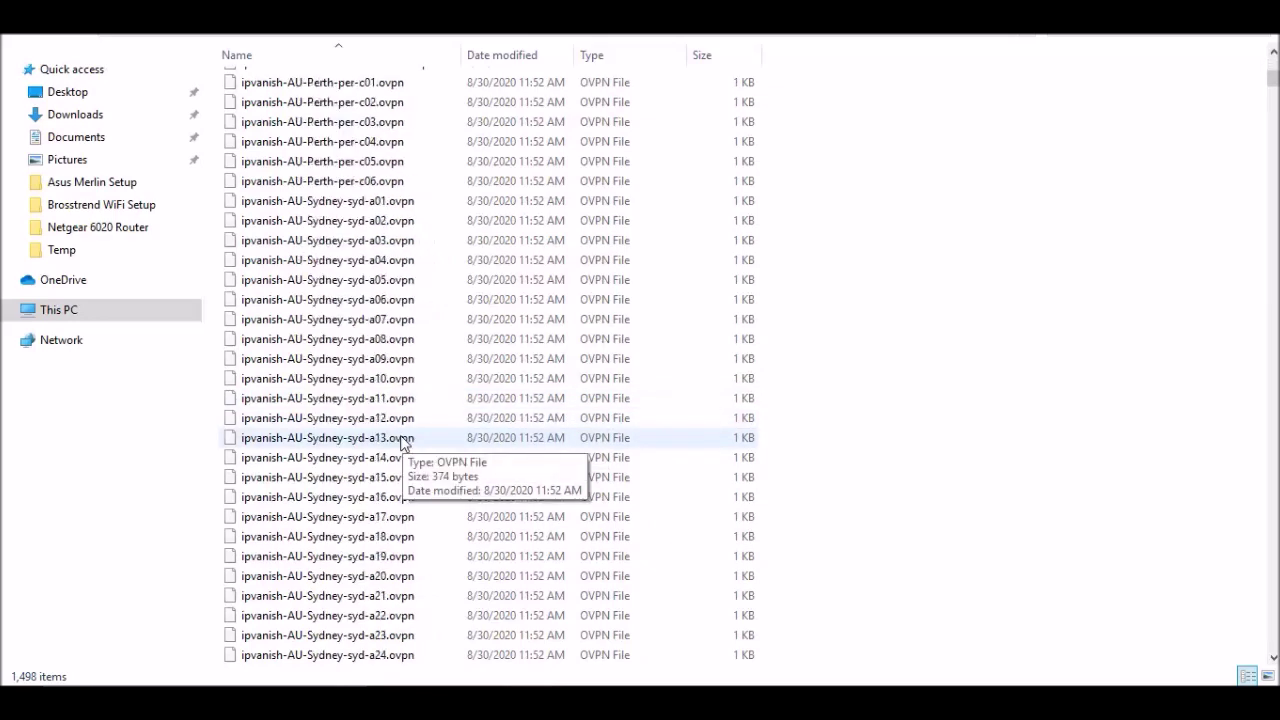
{"action": "scroll", "coordinate": [410, 445], "scroll_direction": "up", "scroll_amount": 10}
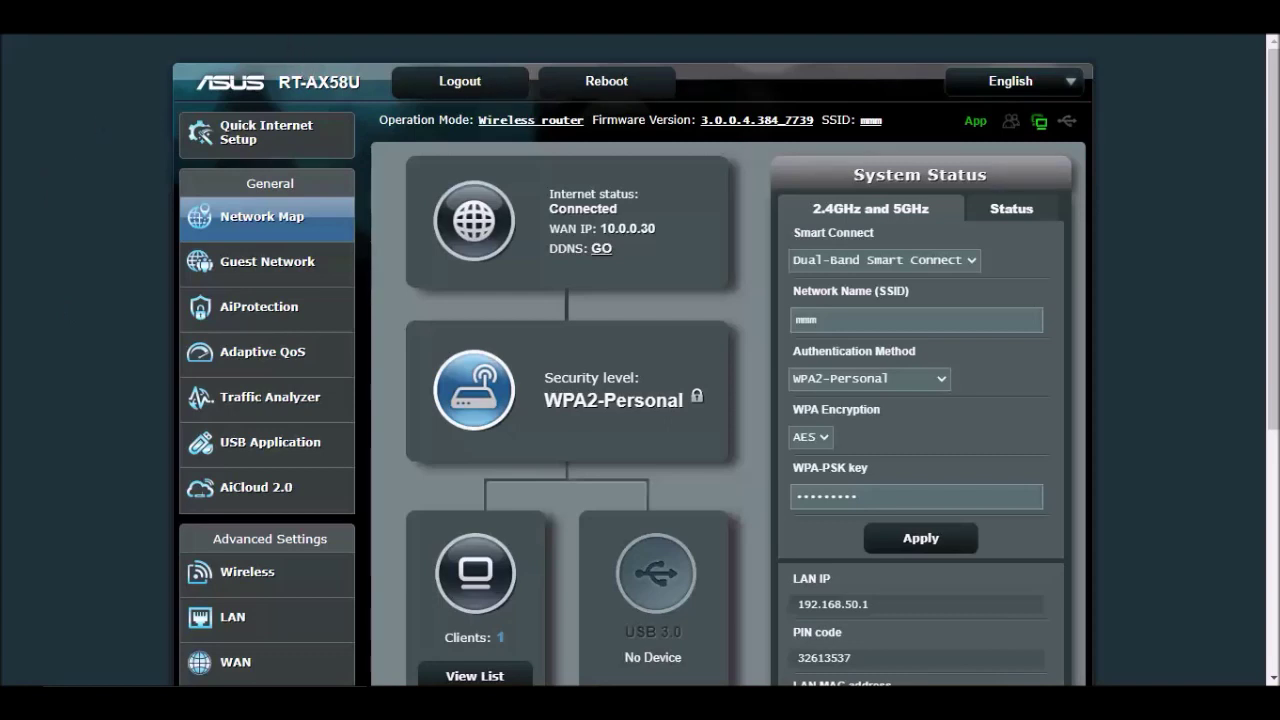
{"action": "left_click", "coordinate": [708, 672]}
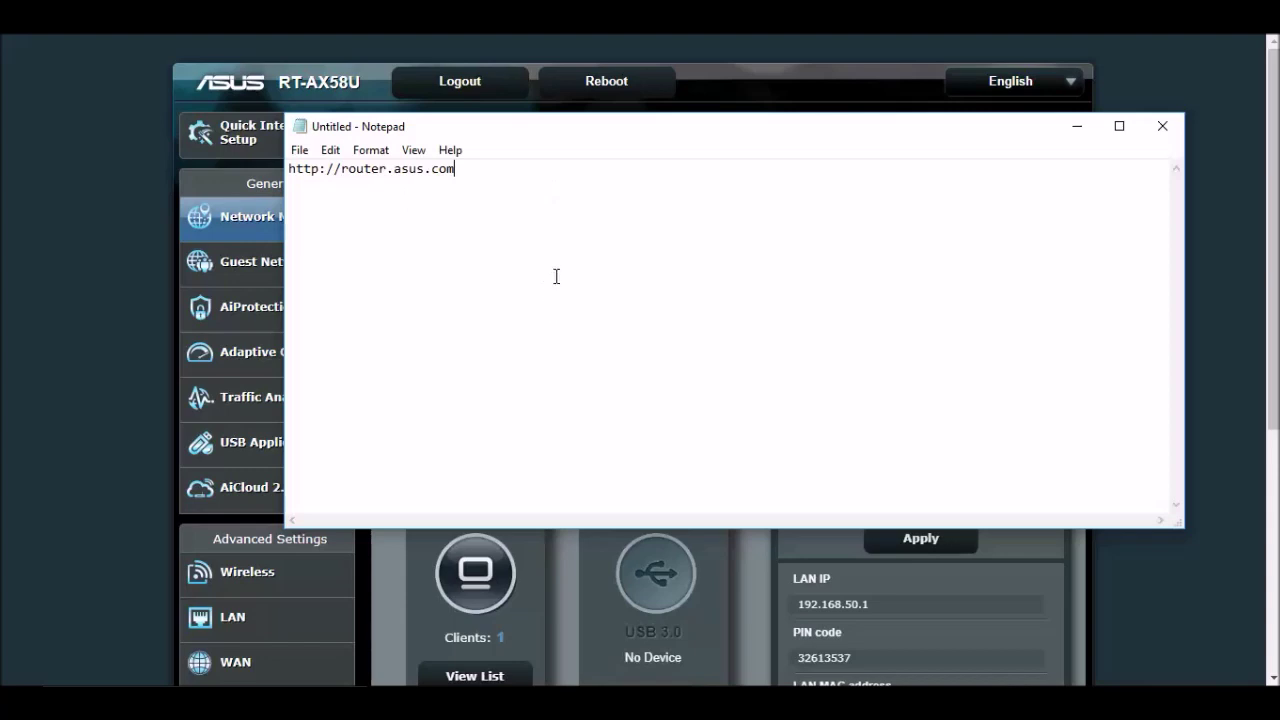
{"action": "left_click", "coordinate": [102, 265]}
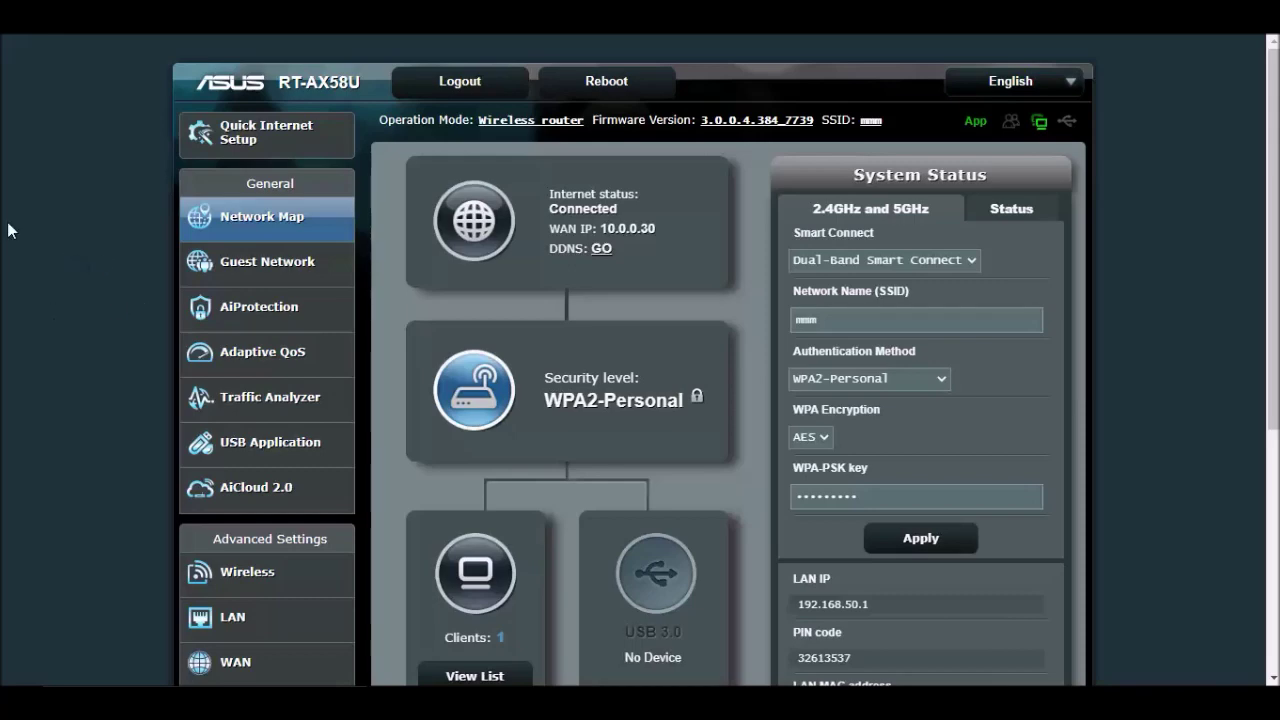
{"action": "scroll", "coordinate": [14, 226], "scroll_direction": "down", "scroll_amount": 3}
Step: Go to Advanced Settings VPN and show the OpenVPN server page
{"action": "scroll", "coordinate": [30, 232], "scroll_direction": "down", "scroll_amount": 1}
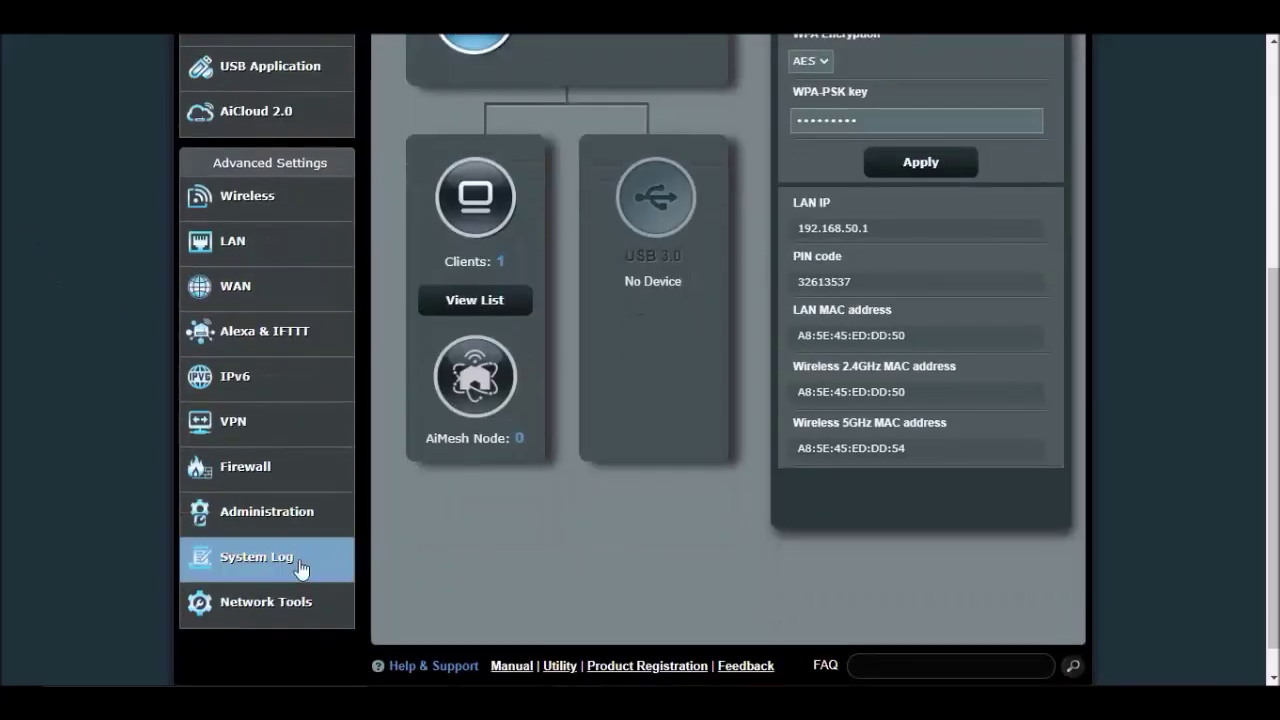
{"action": "left_click", "coordinate": [246, 432]}
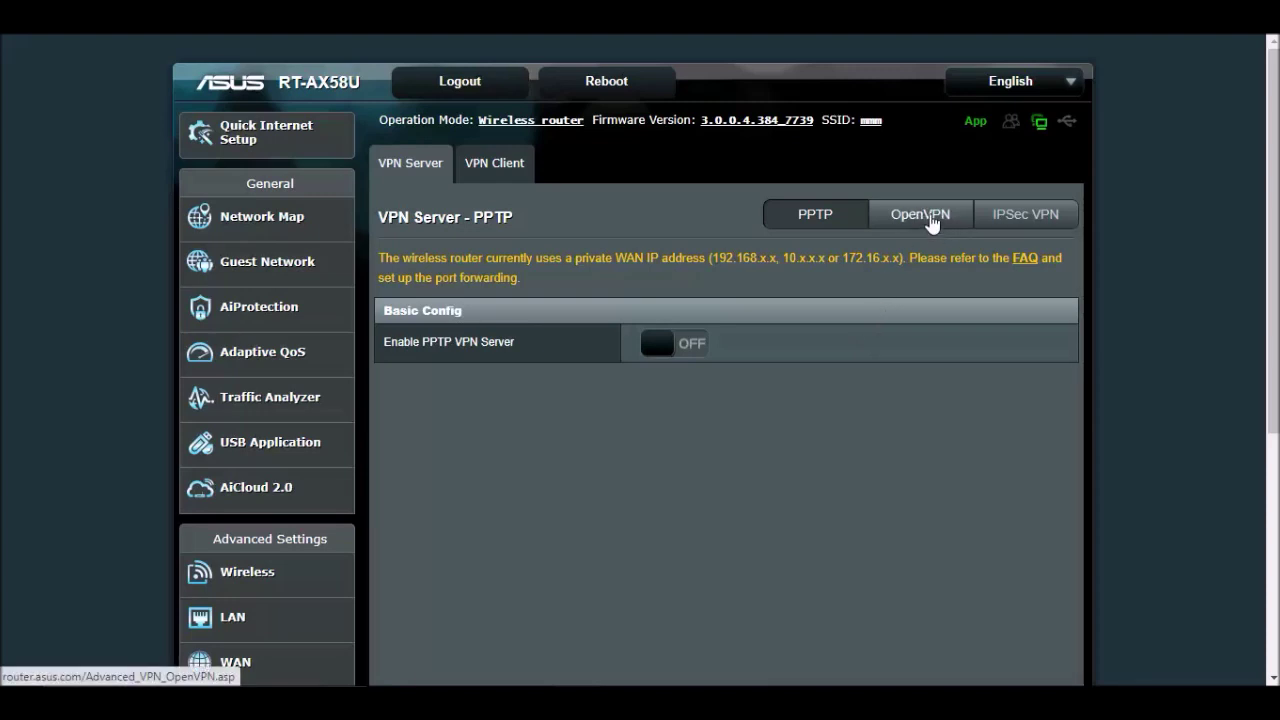
{"action": "left_click", "coordinate": [930, 220]}
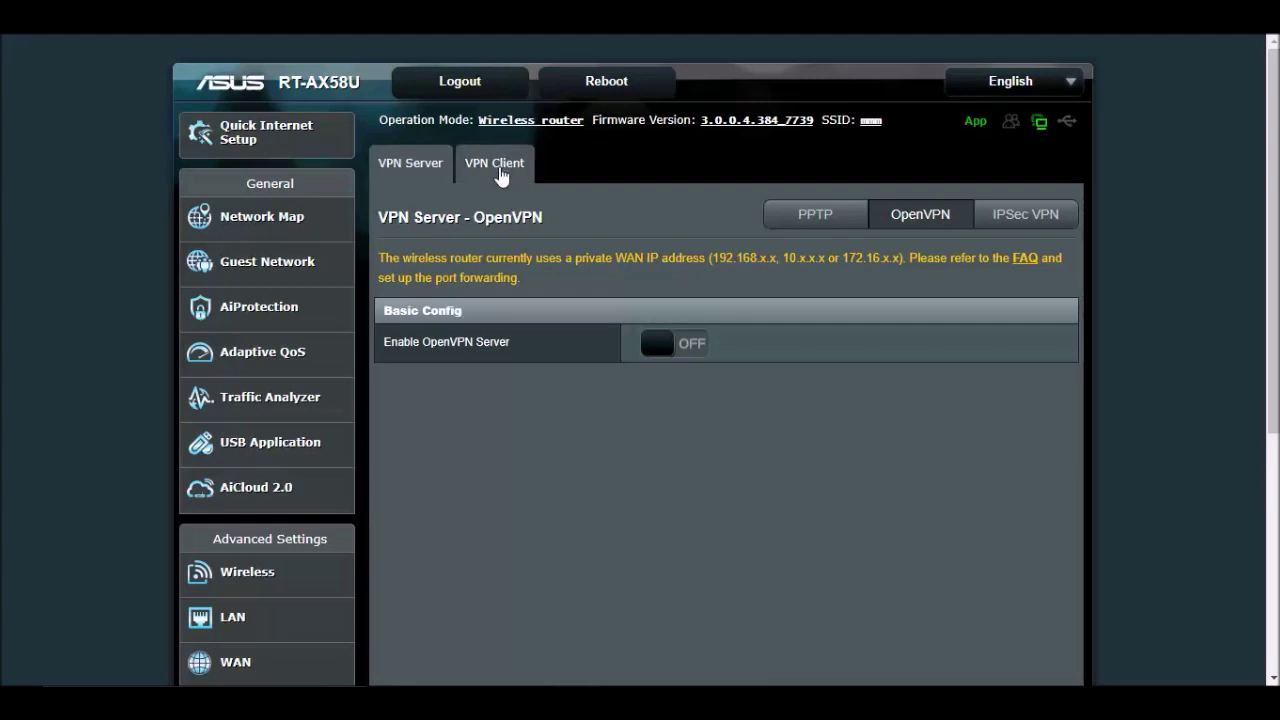
Step: Switch to VPN Client and review the server list showing the IPVanish 1 profile
{"action": "left_click", "coordinate": [498, 167]}
{"action": "scroll", "coordinate": [1029, 523], "scroll_direction": "down", "scroll_amount": 1}
{"action": "scroll", "coordinate": [1029, 523], "scroll_direction": "down", "scroll_amount": 3}
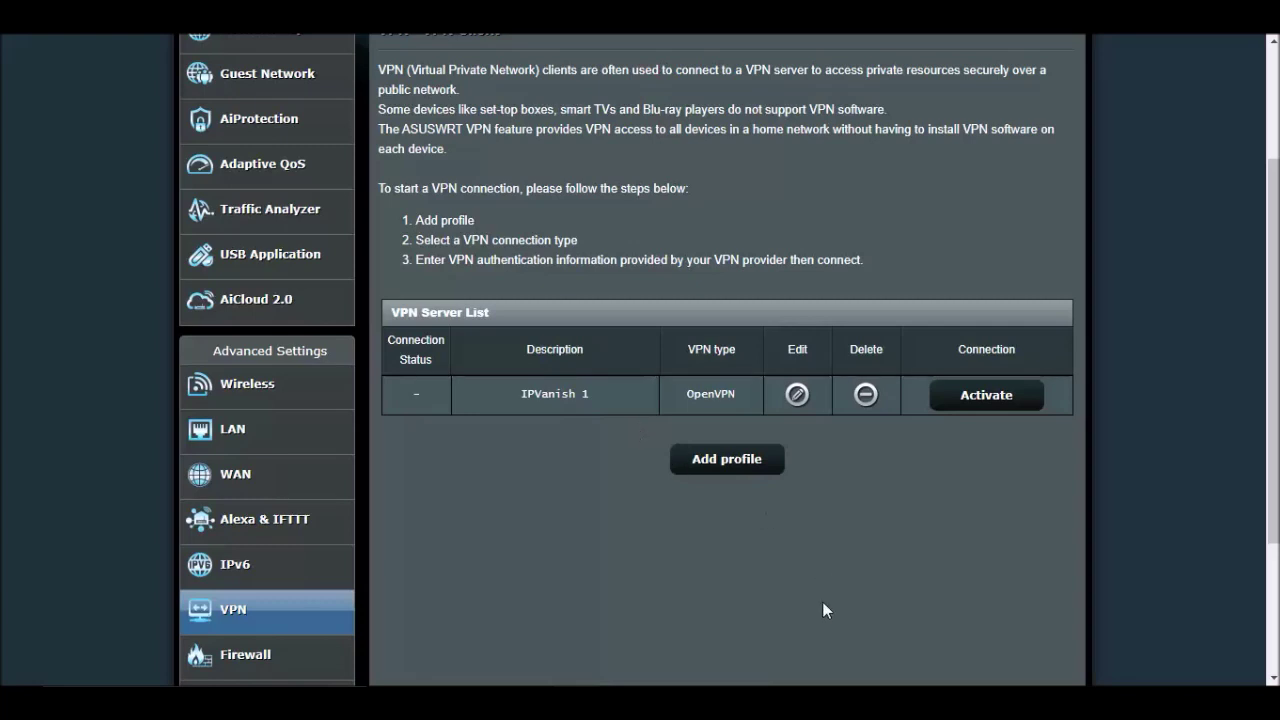
{"action": "scroll", "coordinate": [990, 510], "scroll_direction": "up", "scroll_amount": 1}
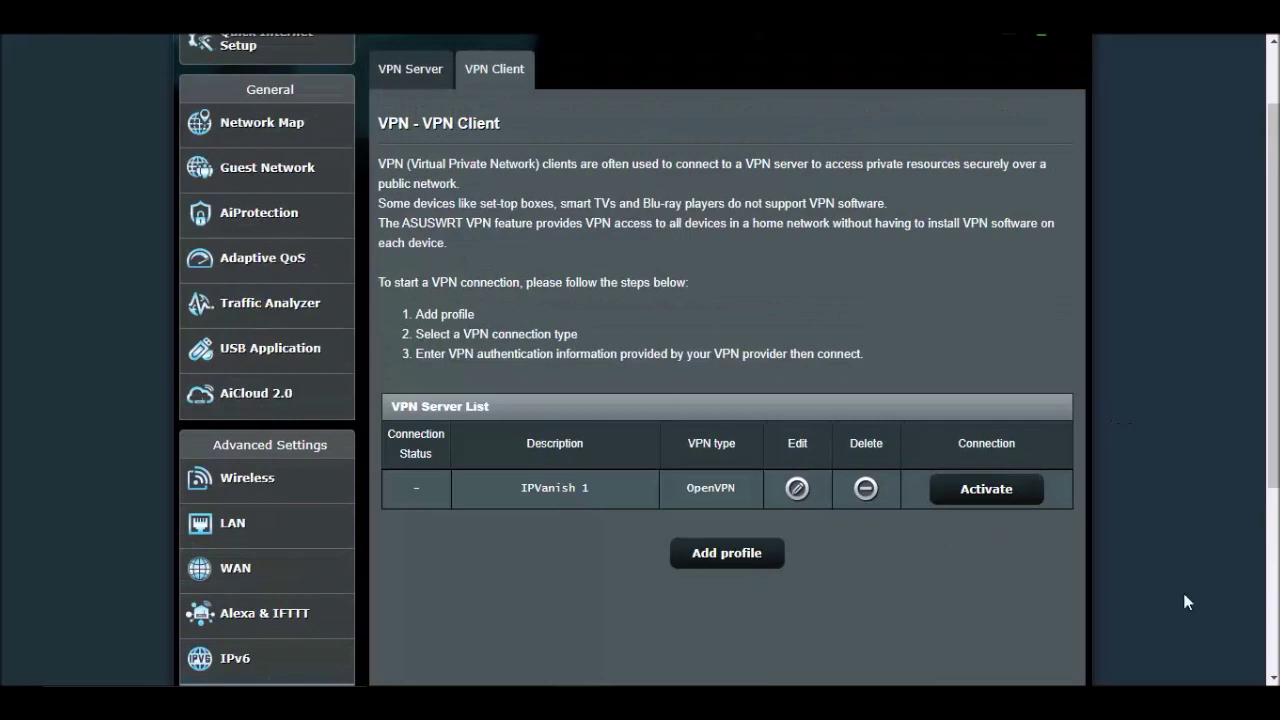
Step: Add an OpenVPN client profile with description 'Ipvanish 2' and browse for its .ovpn file
{"action": "left_click", "coordinate": [737, 562]}
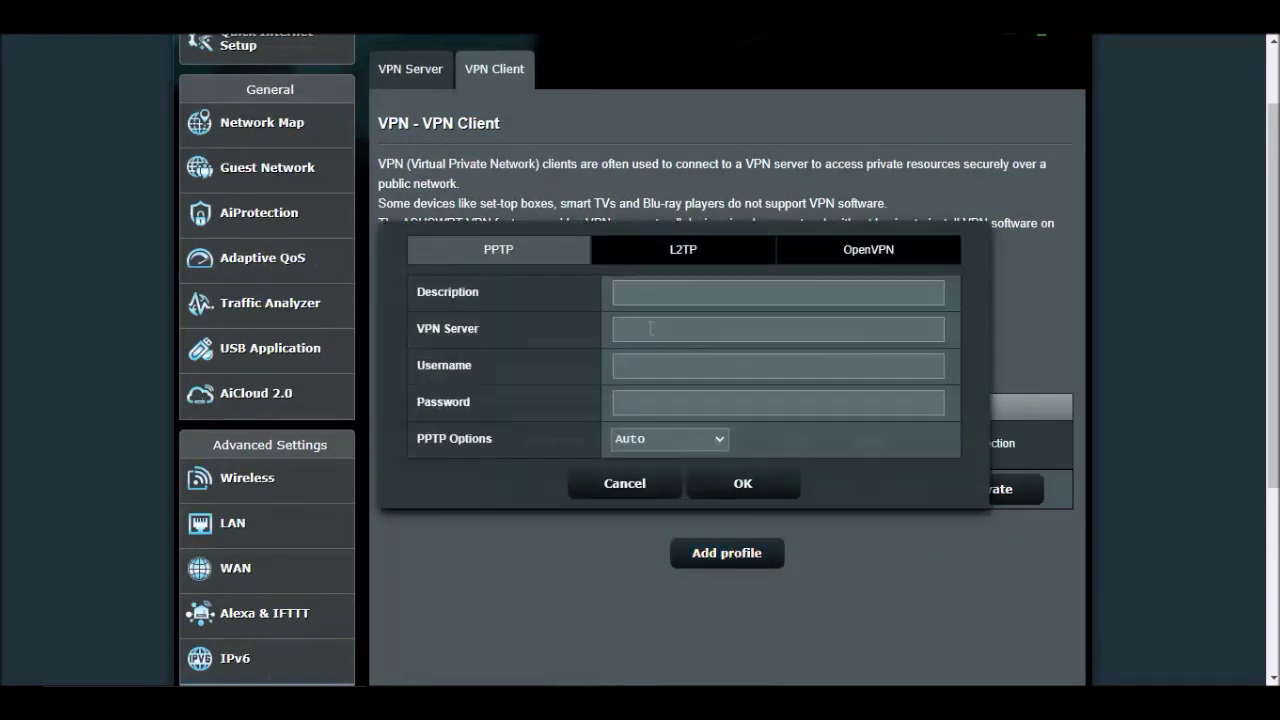
{"action": "left_click", "coordinate": [880, 252]}
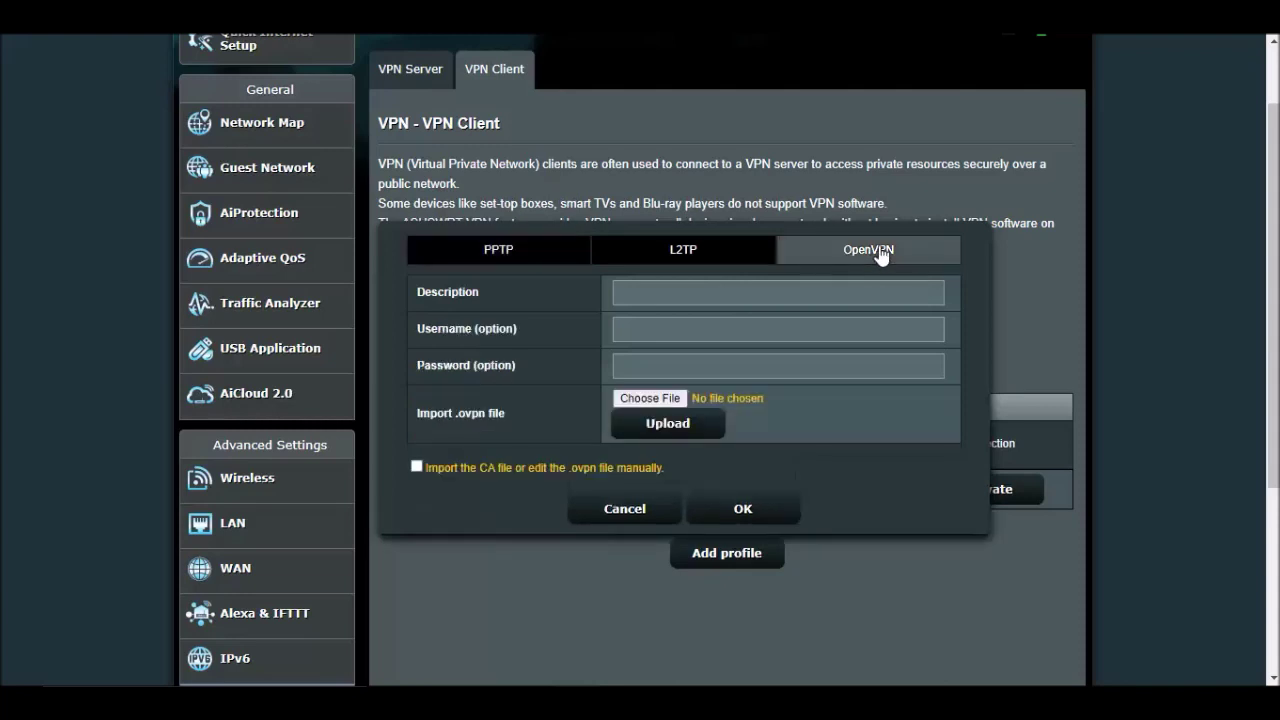
{"action": "left_click", "coordinate": [701, 292]}
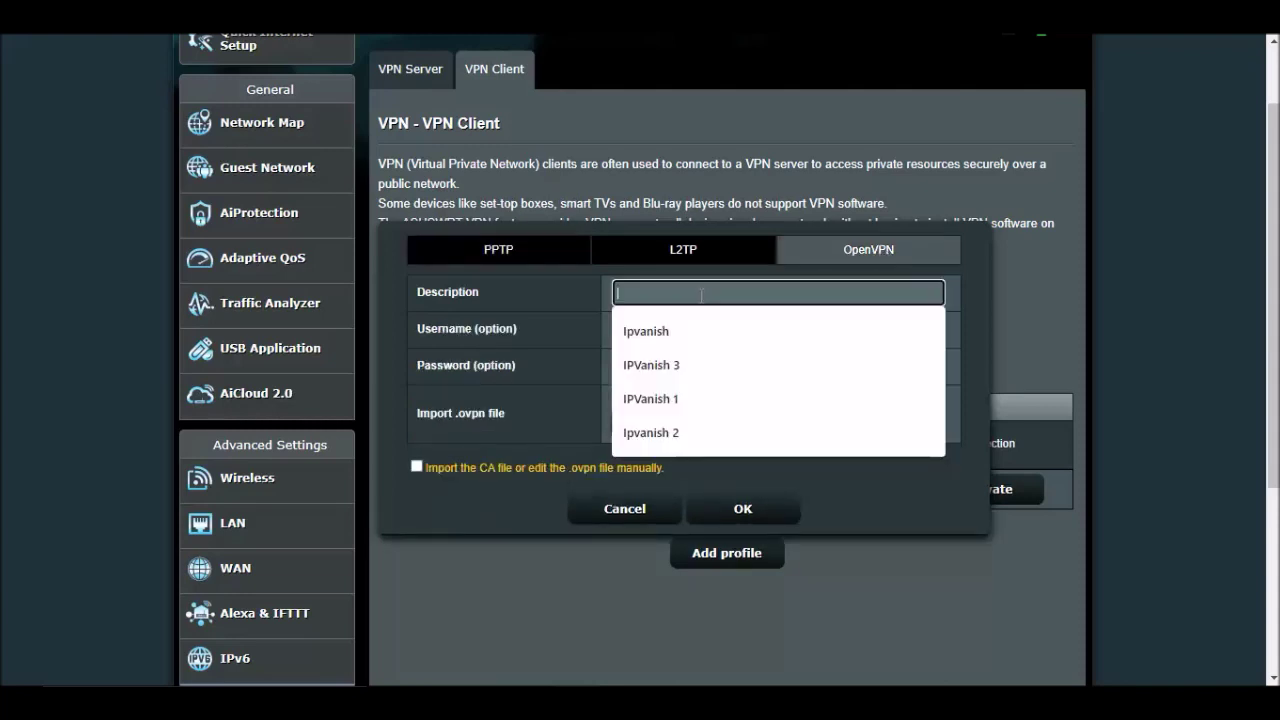
{"action": "left_click", "coordinate": [724, 440]}
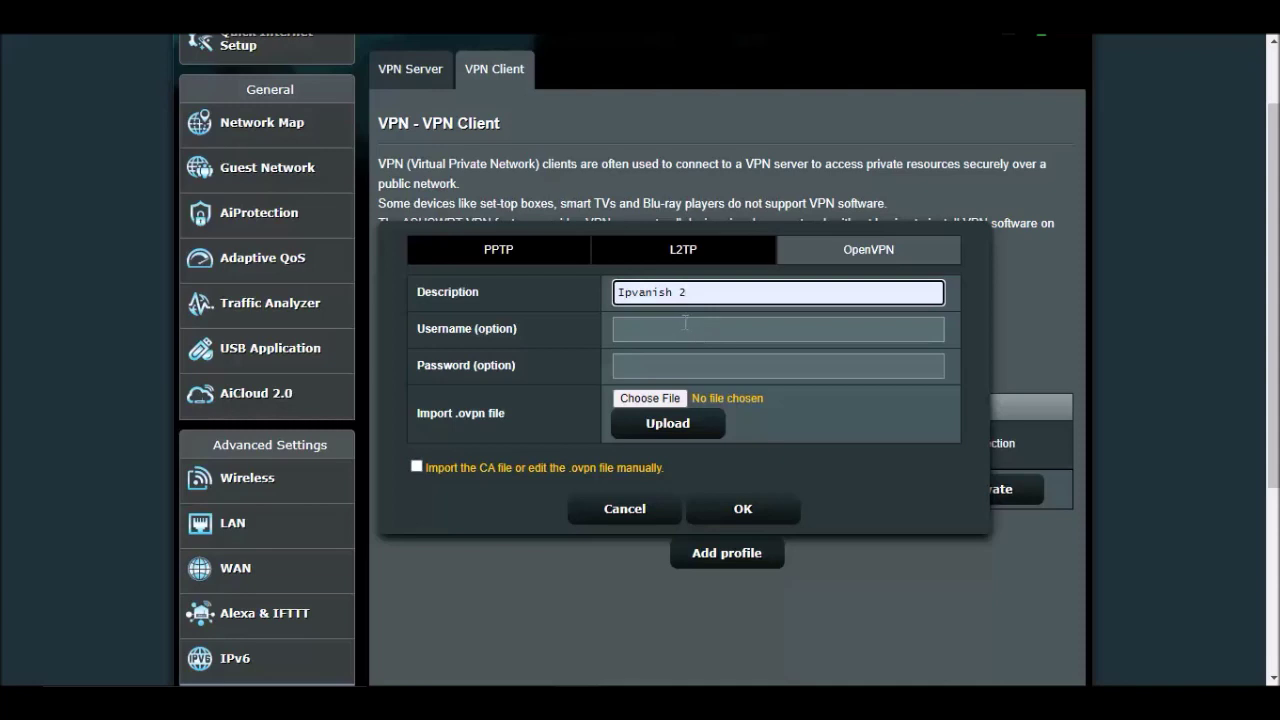
{"action": "left_click", "coordinate": [681, 321]}
{"action": "left_click", "coordinate": [684, 365]}
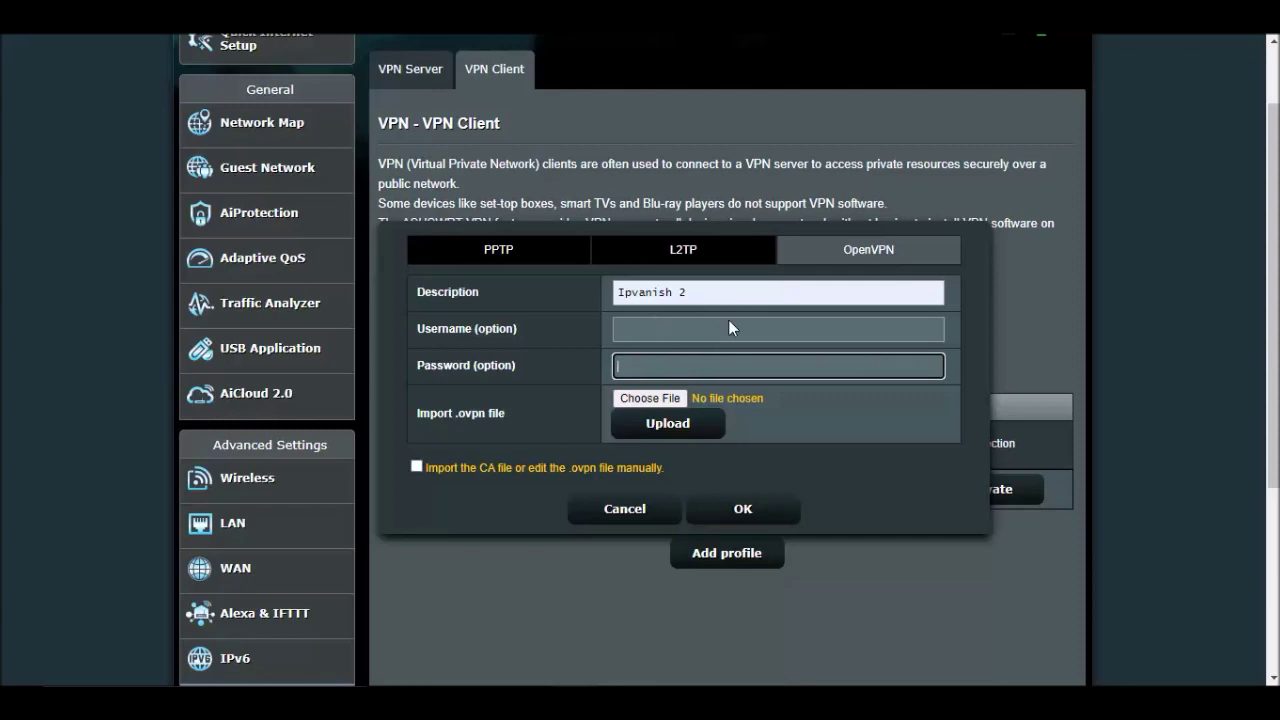
{"action": "left_click", "coordinate": [672, 399]}
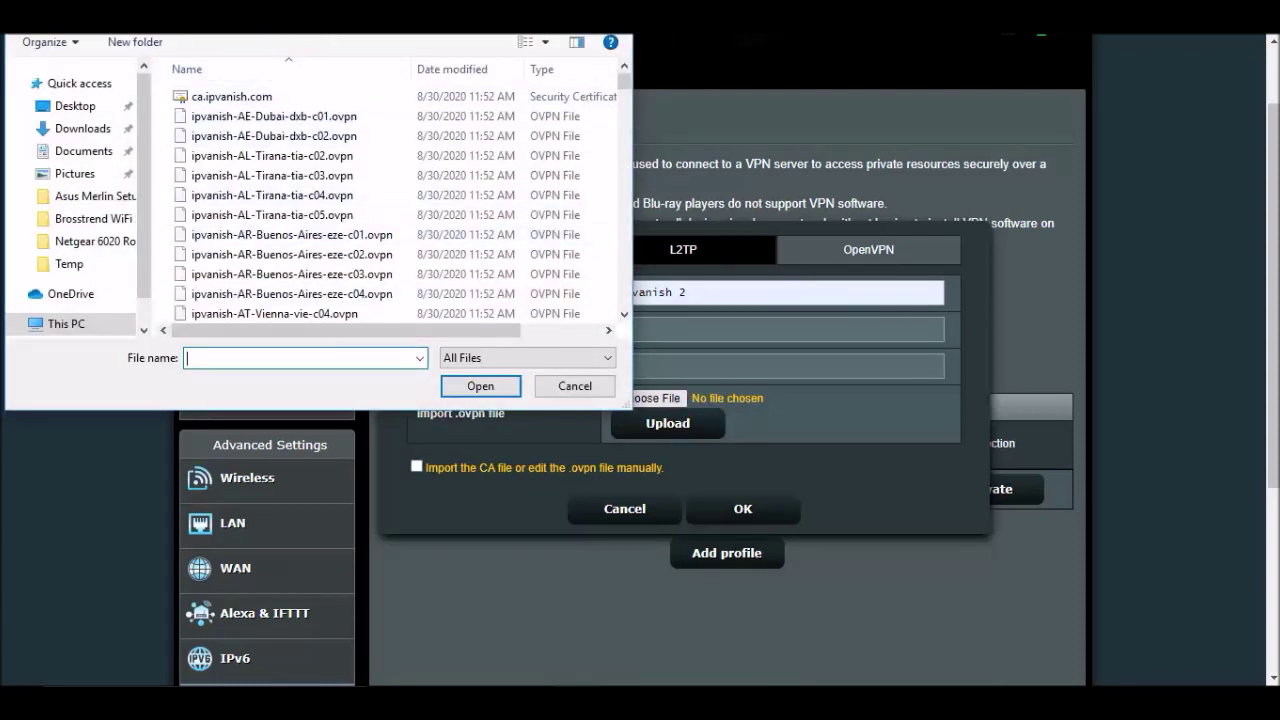
Step: Pick ipvanish-US-Seattle-sea-a13.ovpn from the configs folder and upload it to the profile
{"action": "key", "text": "alt+Up"}
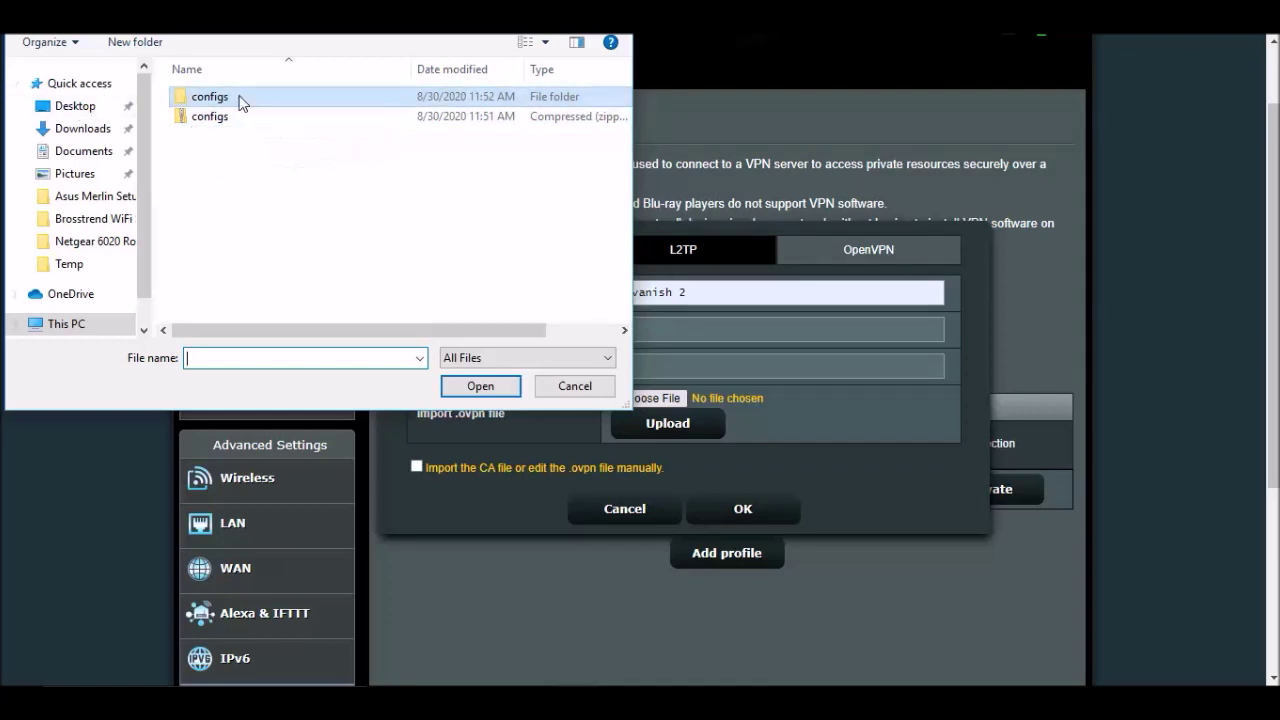
{"action": "double_click", "coordinate": [241, 103]}
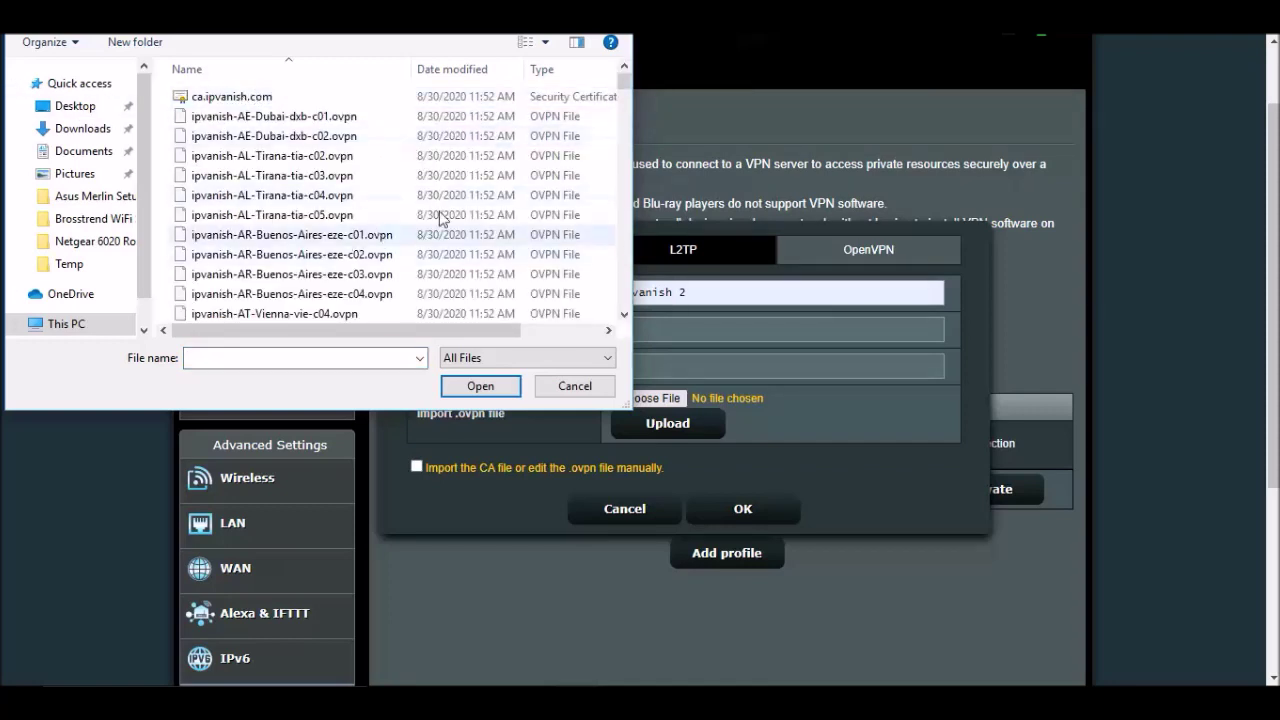
{"action": "left_click_drag", "start_coordinate": [626, 80], "coordinate": [682, 328]}
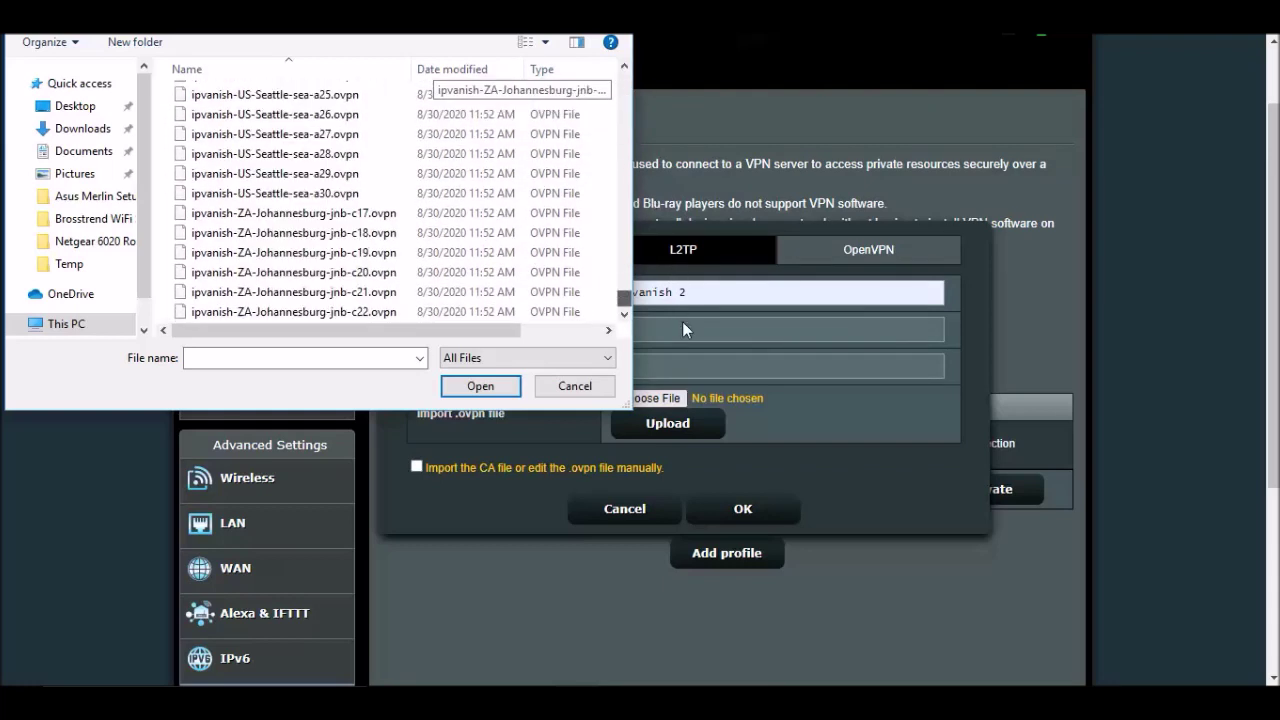
{"action": "scroll", "coordinate": [360, 230], "scroll_direction": "up", "scroll_amount": 5}
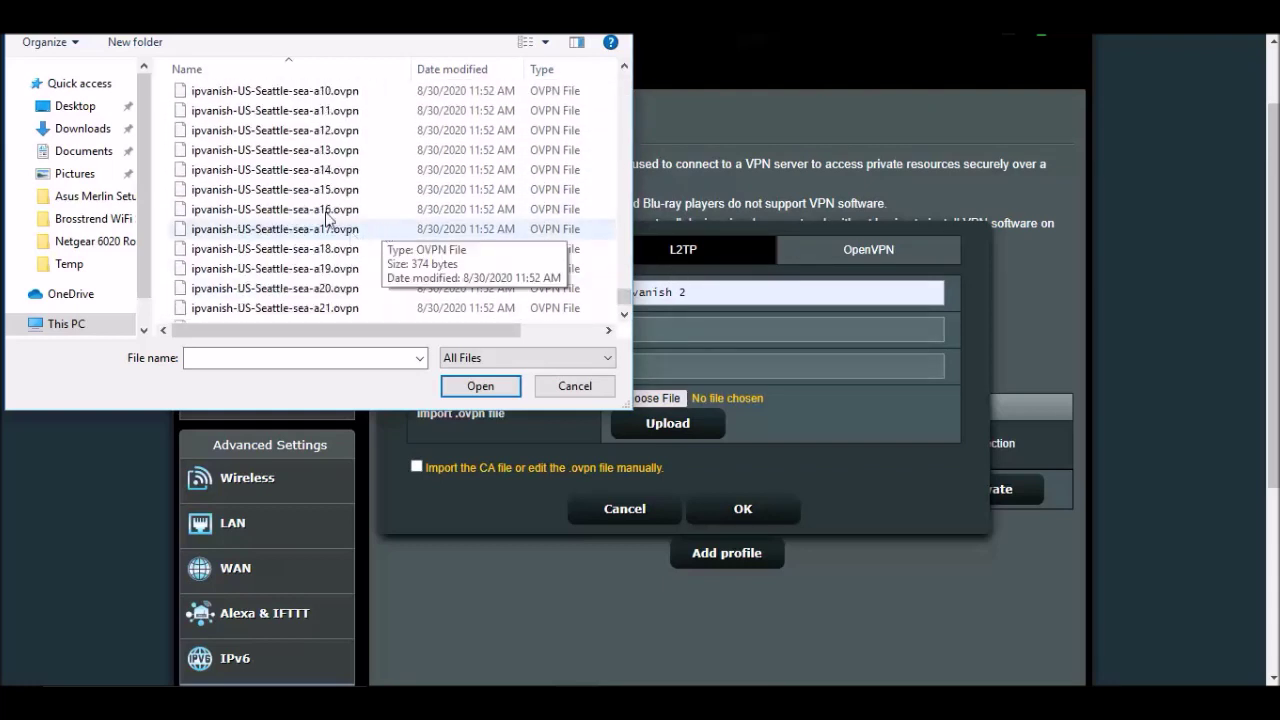
{"action": "double_click", "coordinate": [277, 152]}
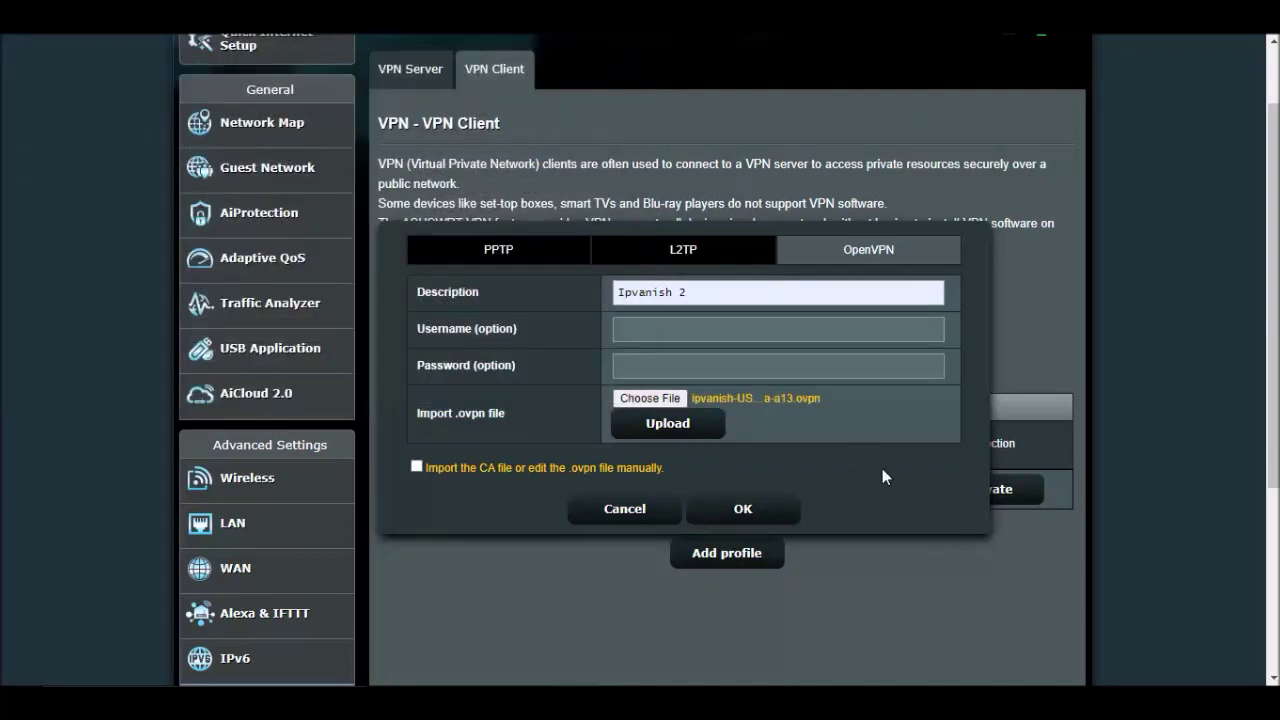
{"action": "left_click", "coordinate": [680, 426]}
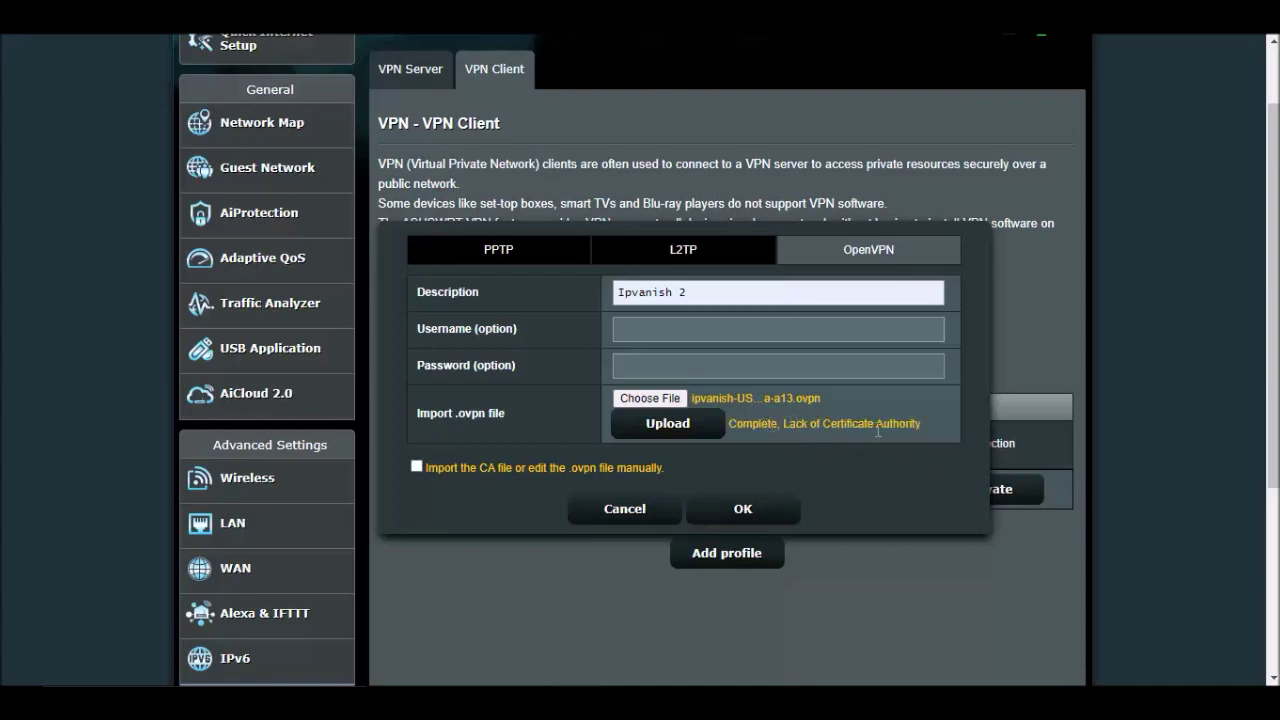
Step: Enable manual CA import and upload ca.ipvanish.com.crt as the profile's certificate
{"action": "left_click", "coordinate": [416, 467]}
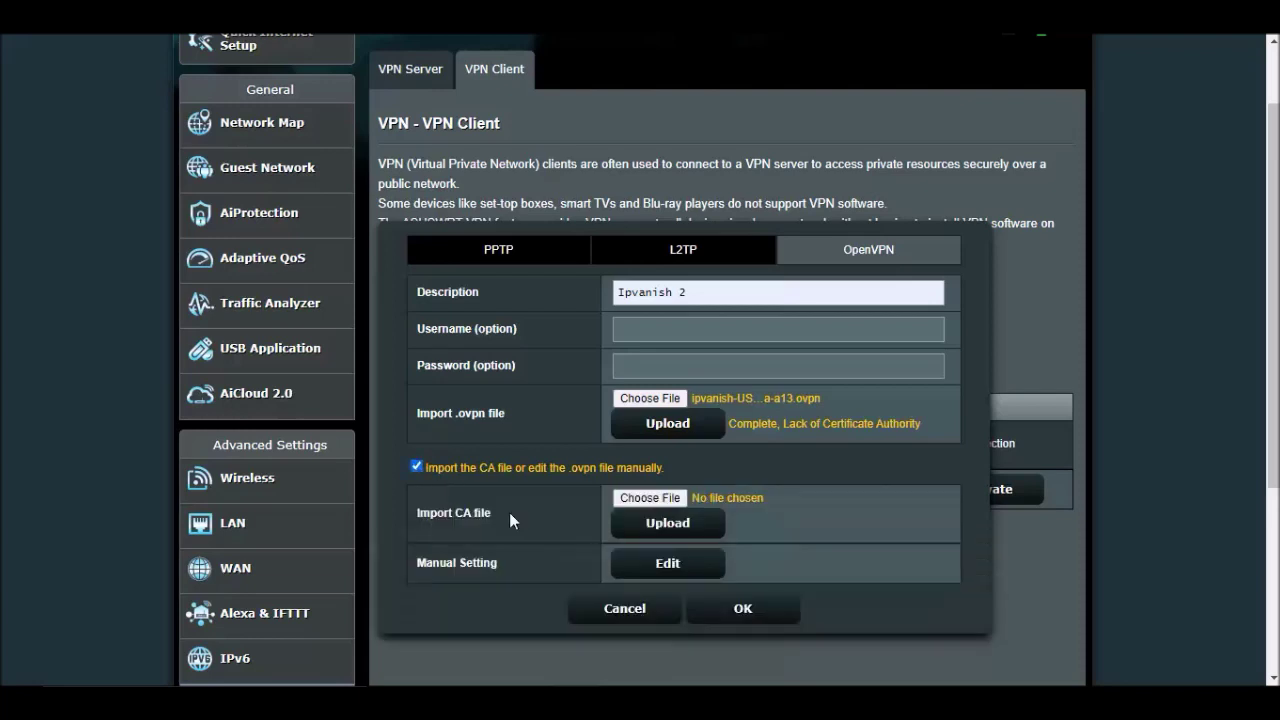
{"action": "left_click", "coordinate": [684, 497]}
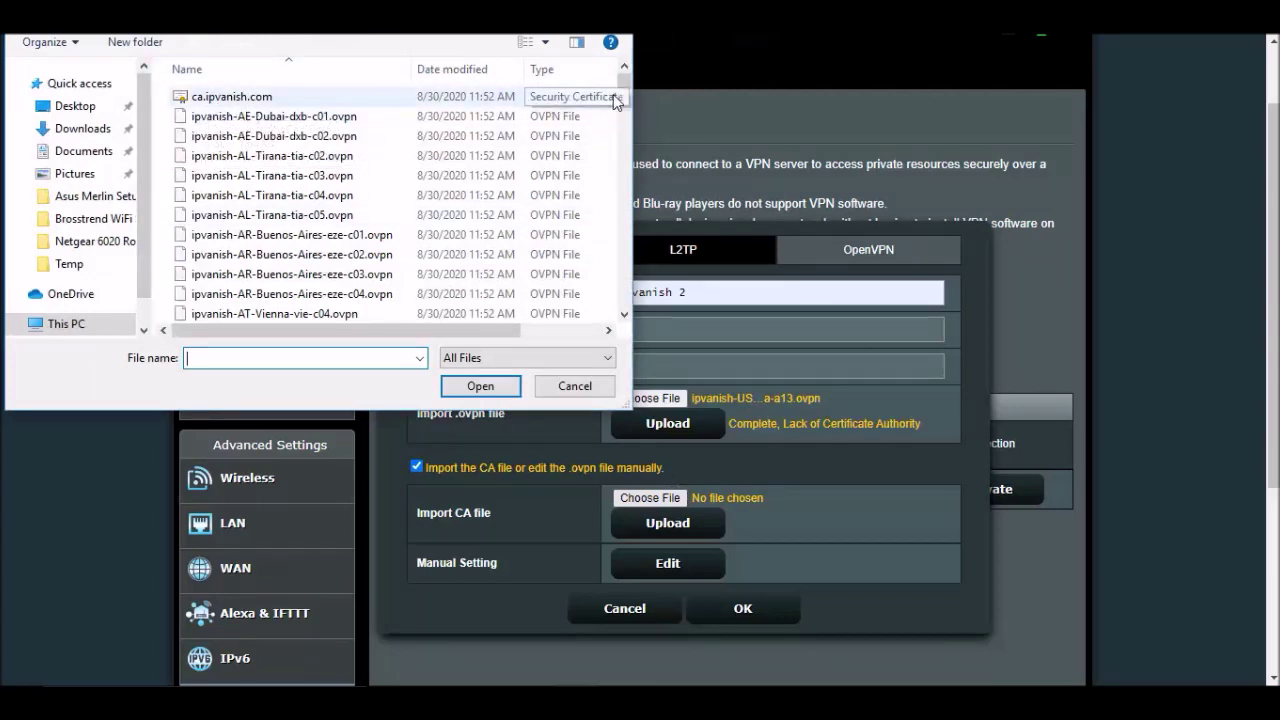
{"action": "double_click", "coordinate": [252, 100]}
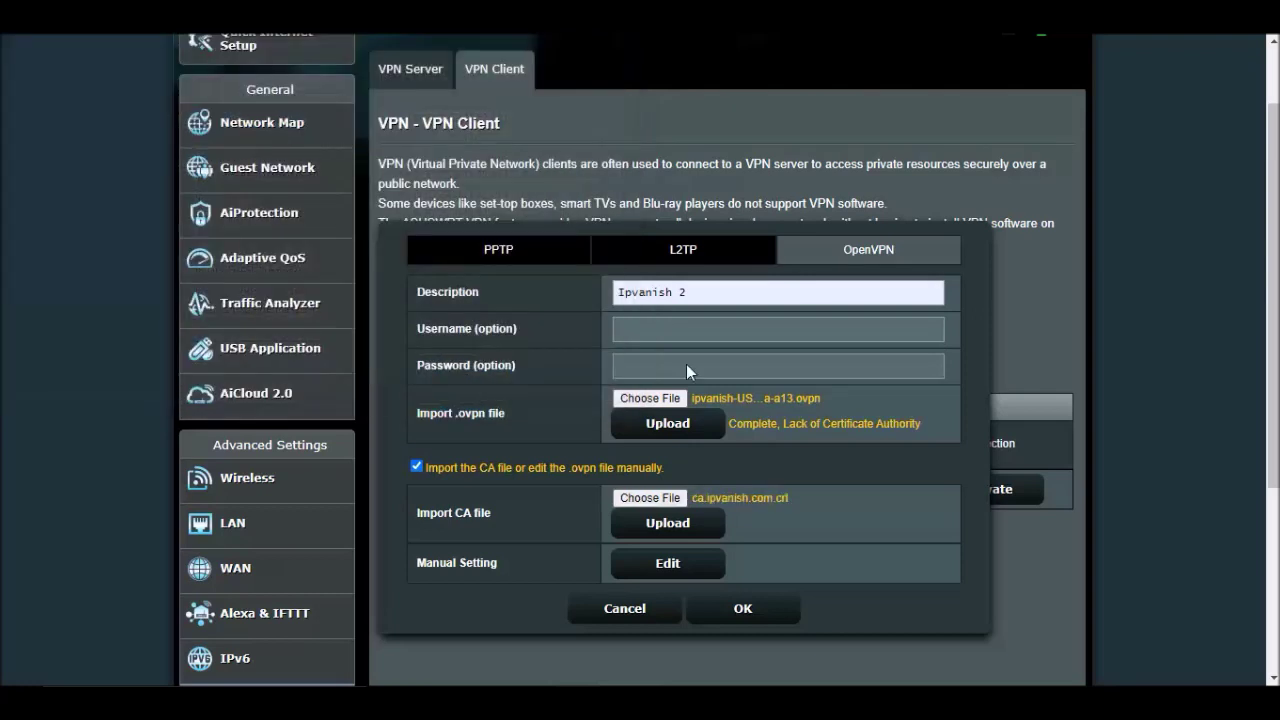
{"action": "left_click", "coordinate": [670, 527]}
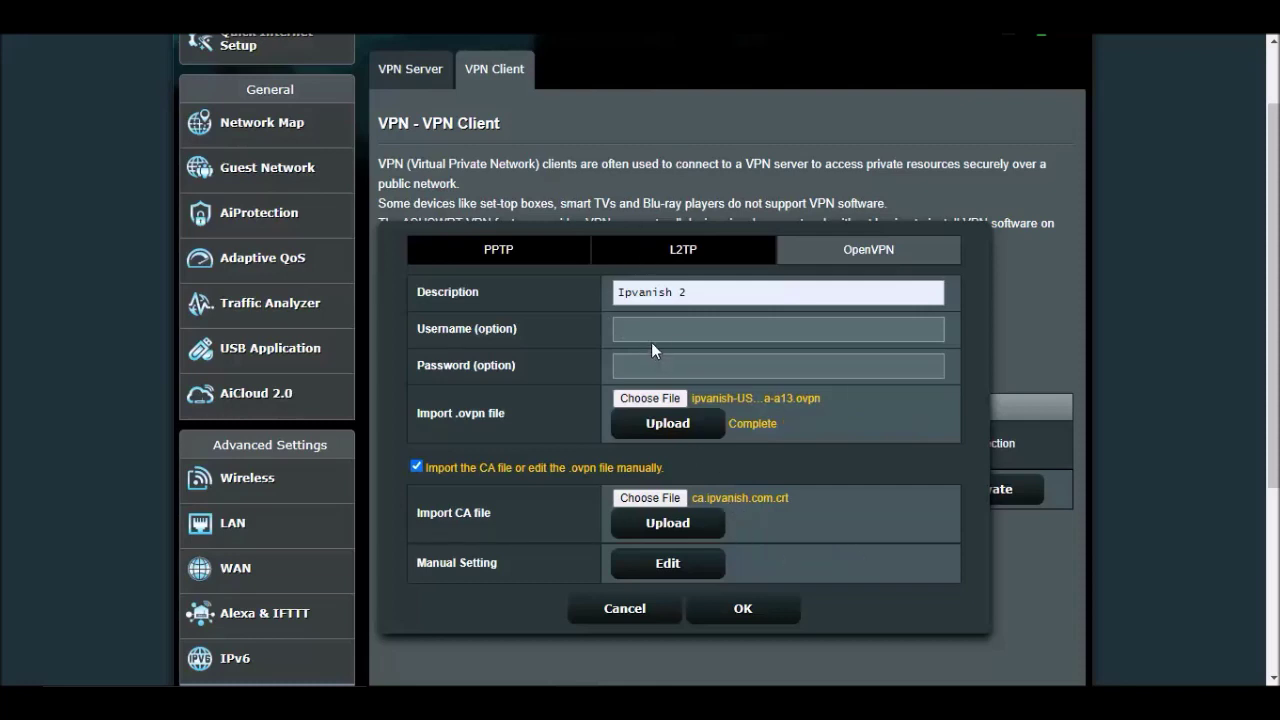
Step: Save the Ipvanish 2 profile so it joins IPVanish 1 in the VPN Server List
{"action": "left_click", "coordinate": [770, 610]}
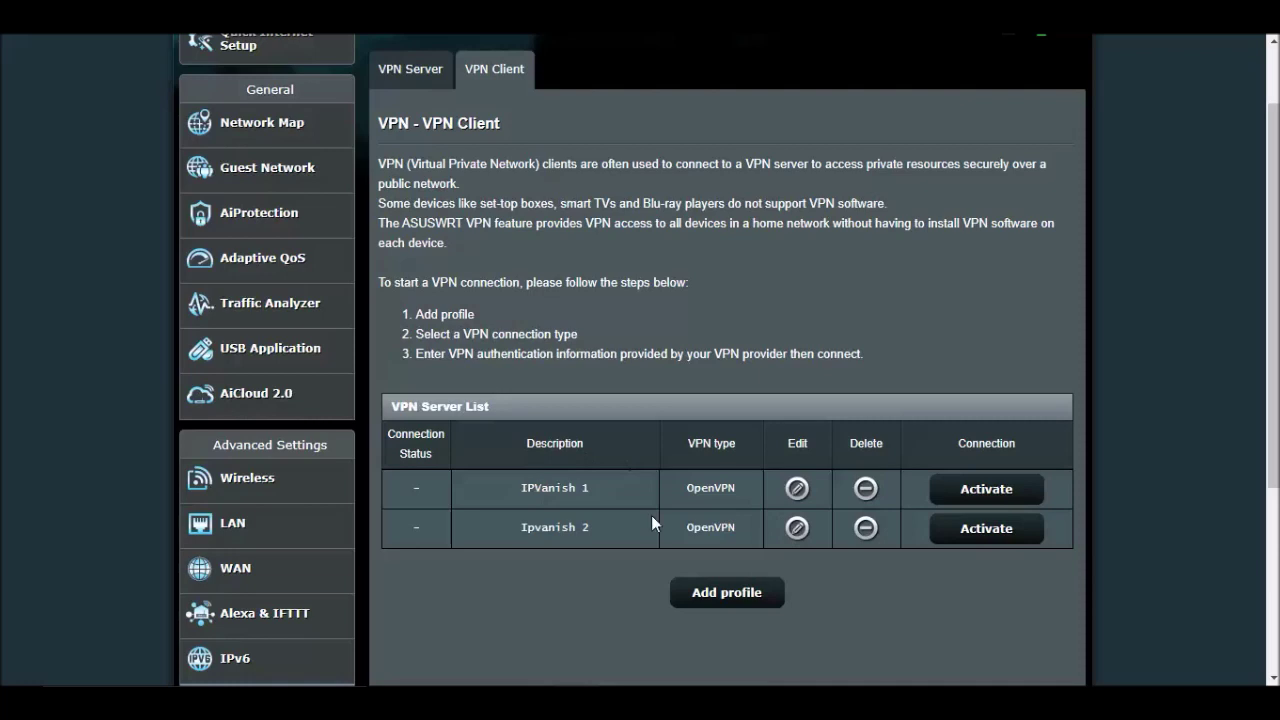
Step: Activate the IPVanish 1 OpenVPN profile in the VPN Client list, leaving Ipvanish 2 inactive
{"action": "left_click", "coordinate": [993, 490]}
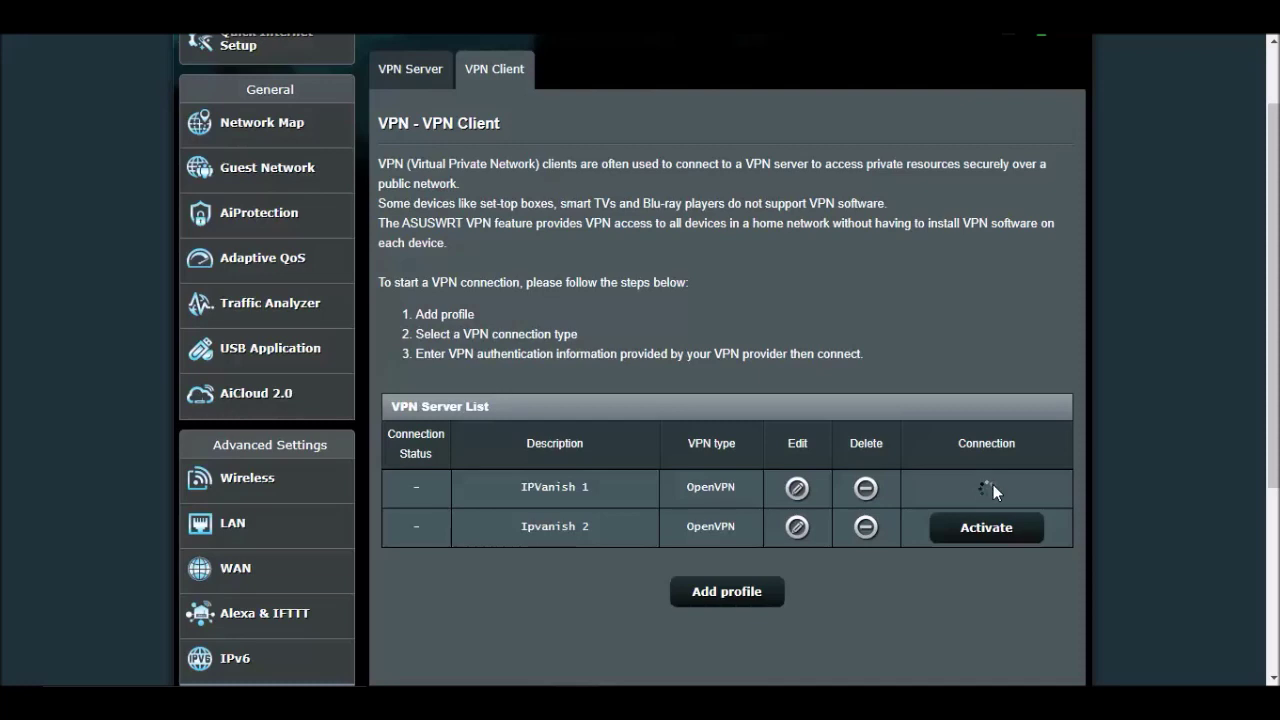